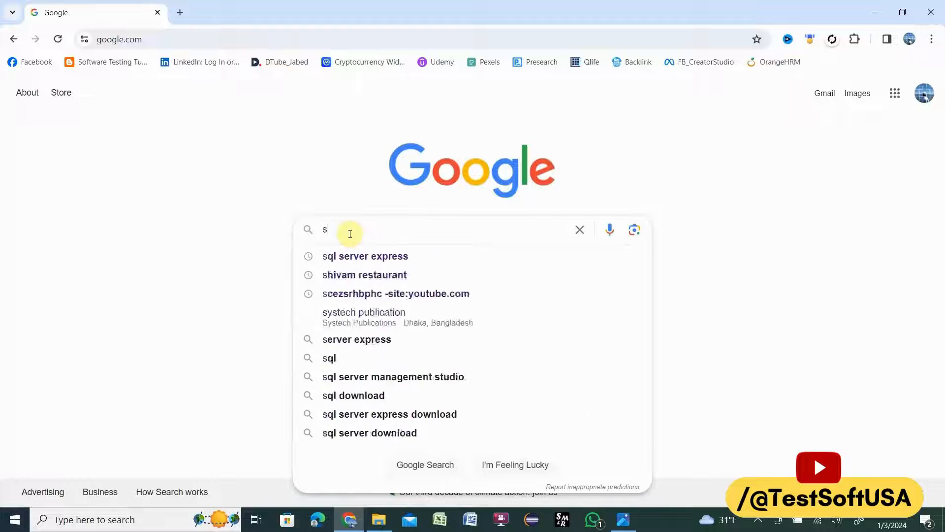
Step: Search Google for "sql server express download"
text(er)
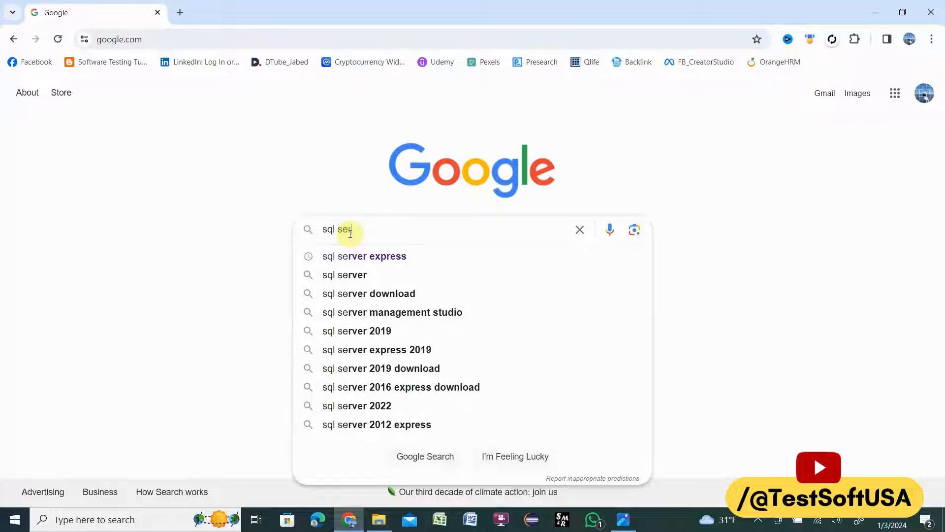
text(ver)
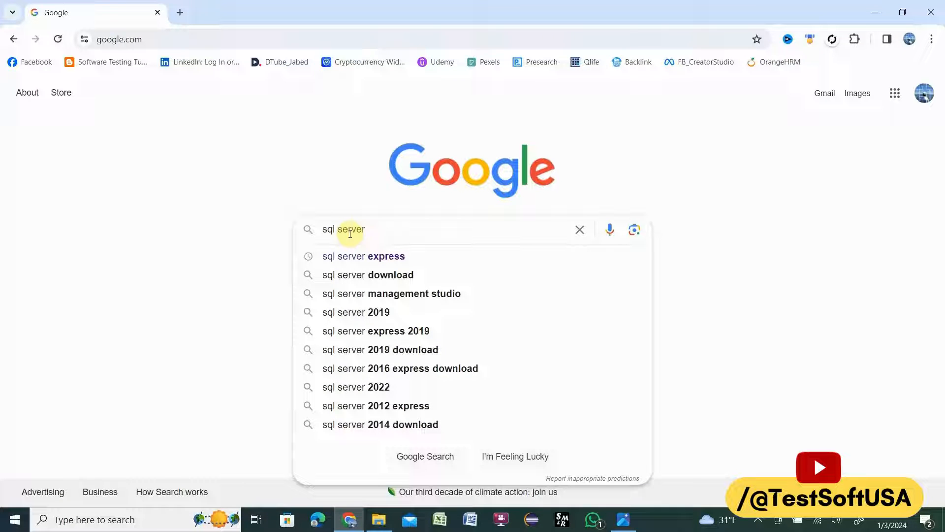
text( express)
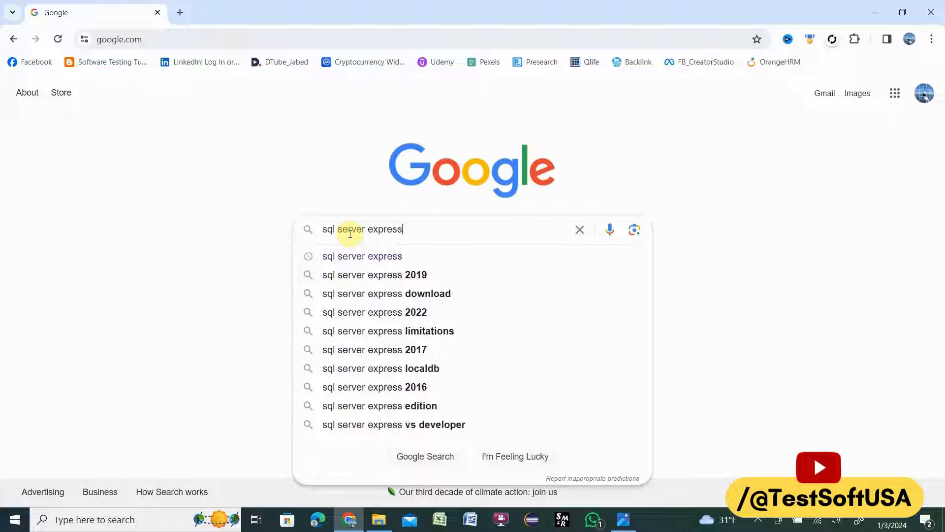
text( downlo)
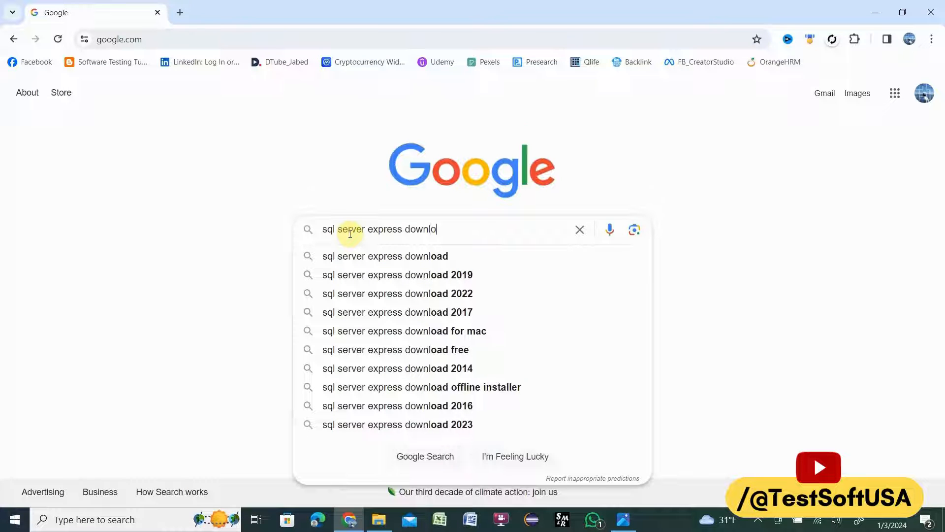
text(ad)
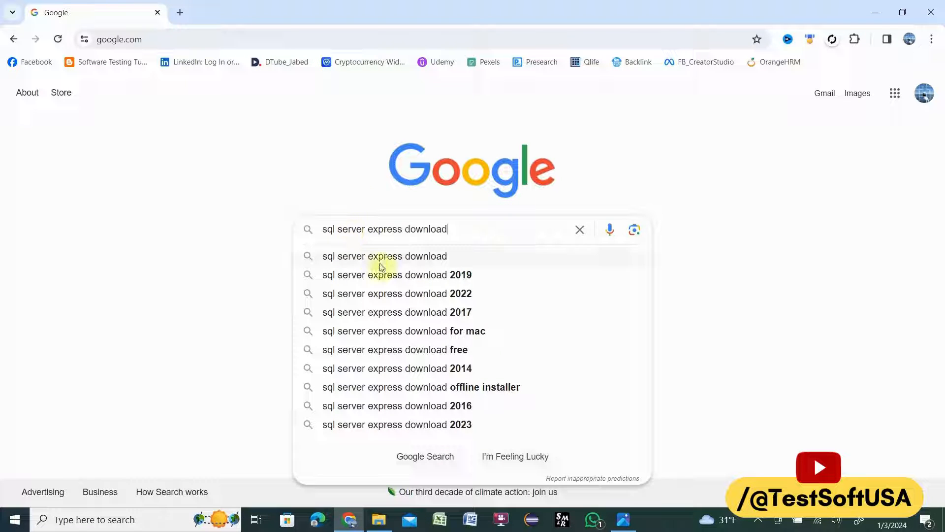
click(387, 261)
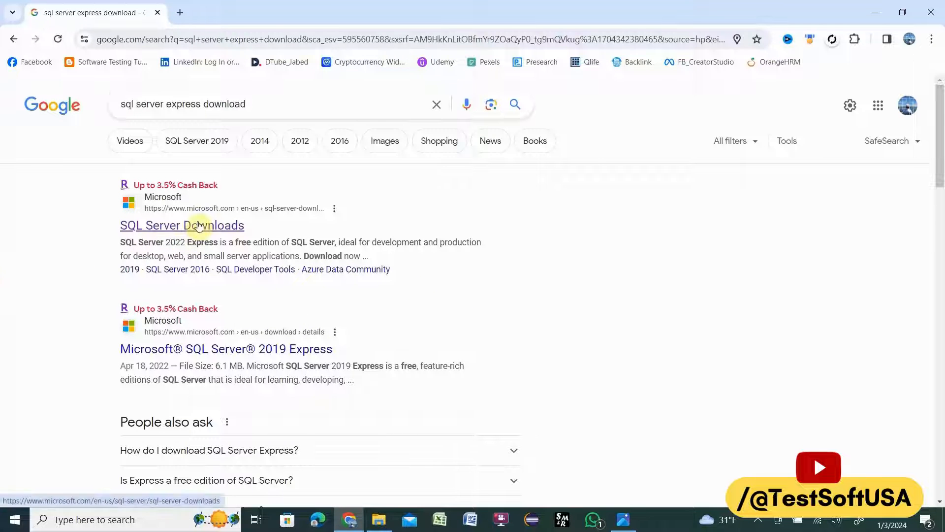
Step: Open Microsoft's SQL Server Downloads page from the results and download the free SQL Server 2022 Express edition installer, dismissing the antivirus notice
click(166, 226)
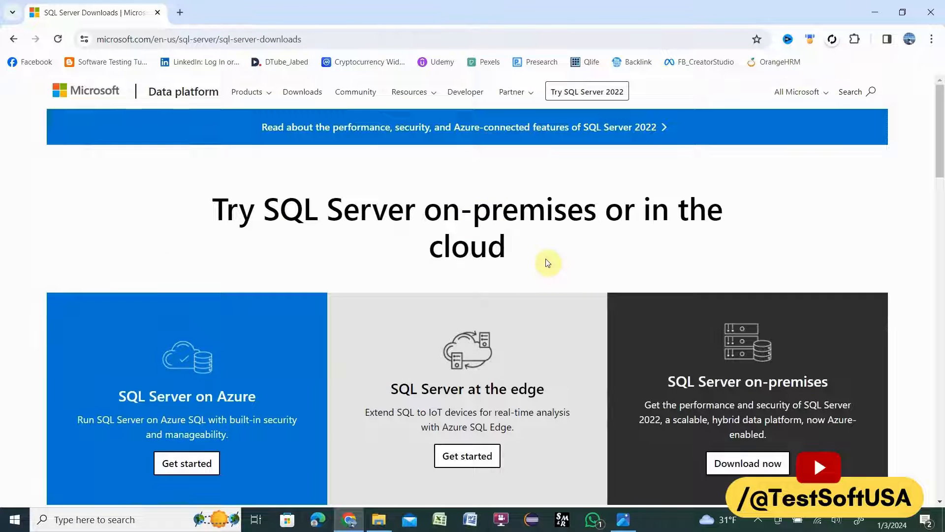
scroll(546, 263, down, 1)
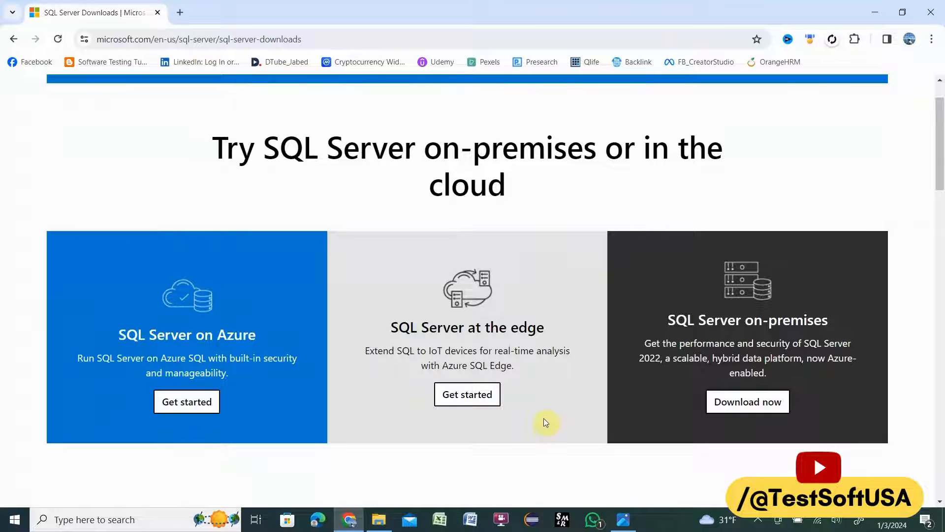
scroll(543, 418, down, 6)
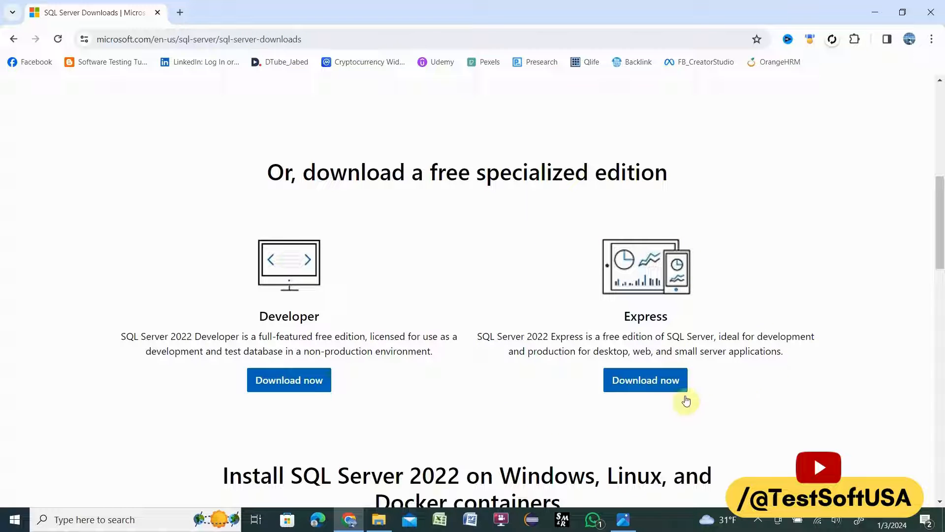
click(651, 382)
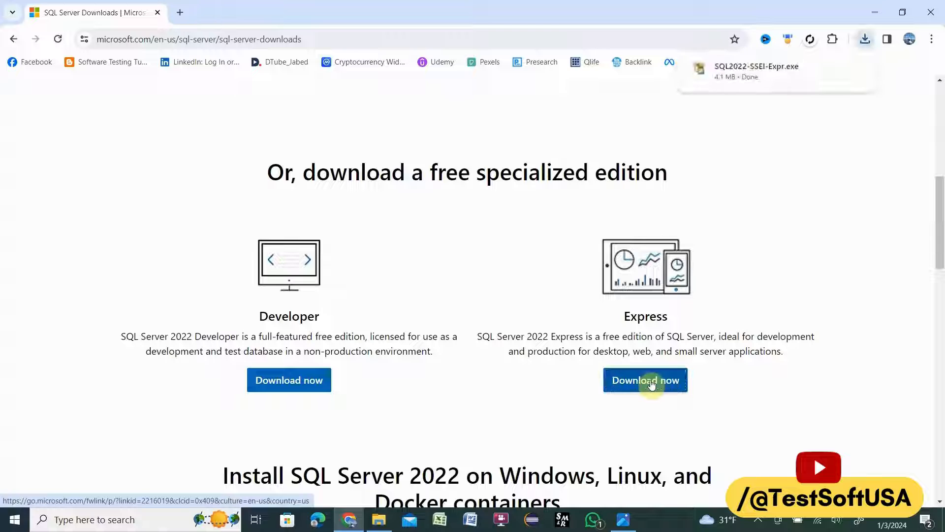
mouse_move(855, 72)
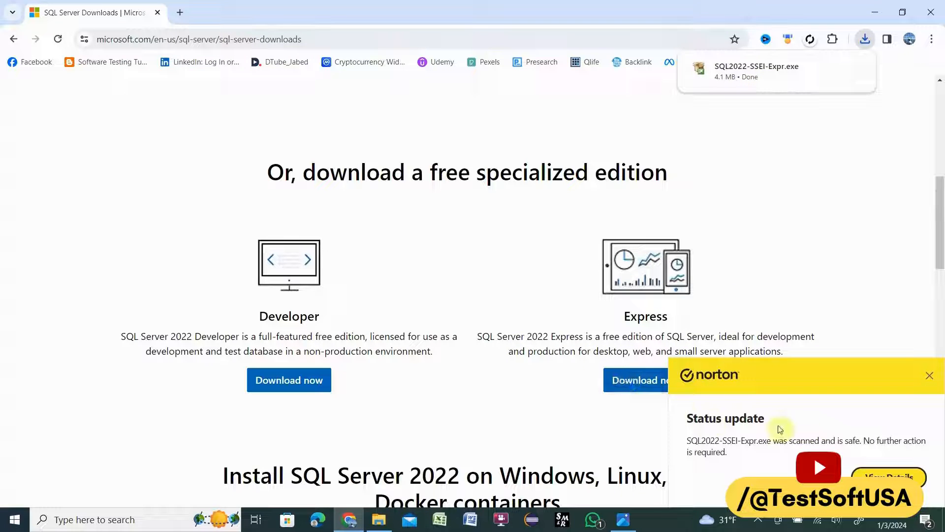
click(929, 376)
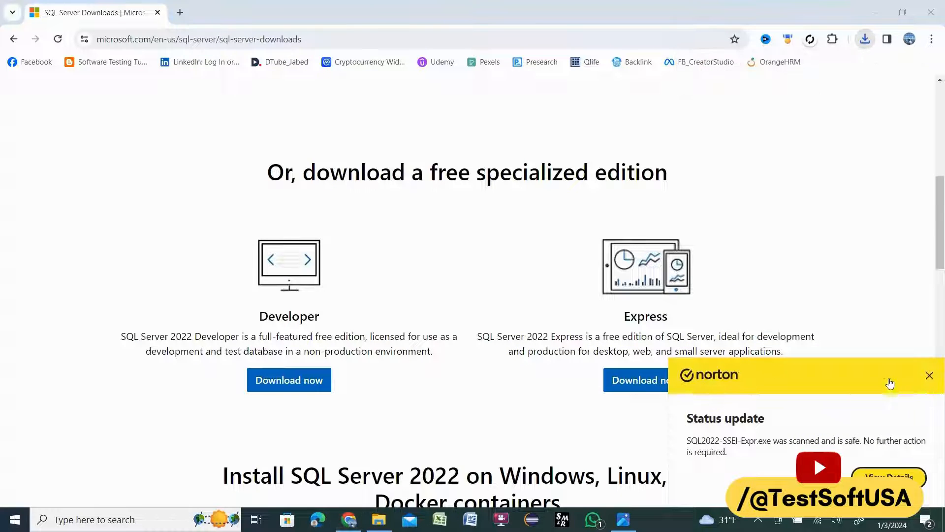
Step: Follow the SQL Server Management Studio (SSMS) link among the page's tools and download the free SSMS 19.2 installer
scroll(498, 367, down, 5)
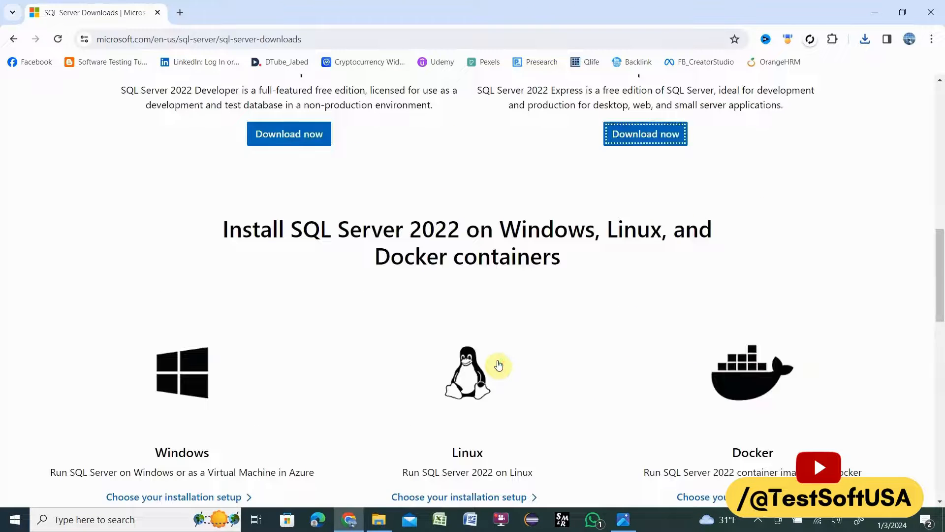
scroll(499, 365, down, 4)
scroll(505, 387, down, 5)
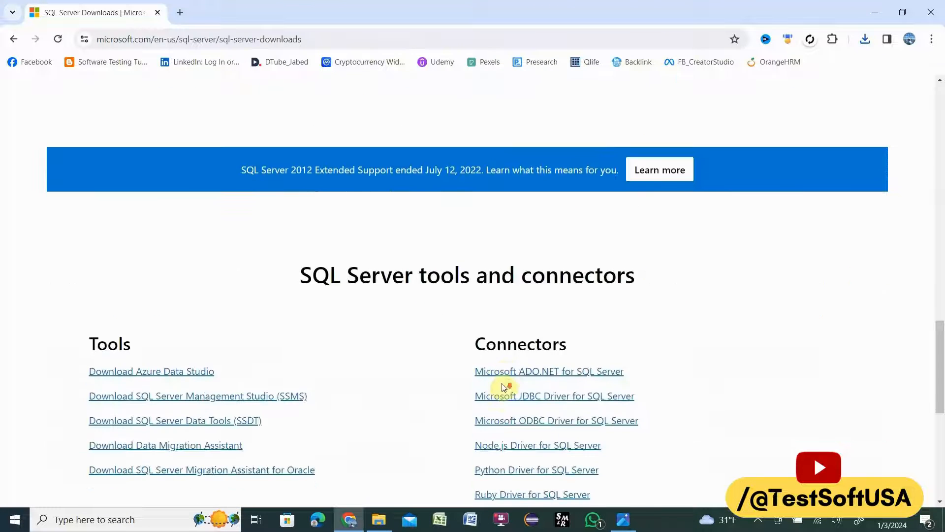
scroll(407, 386, down, 3)
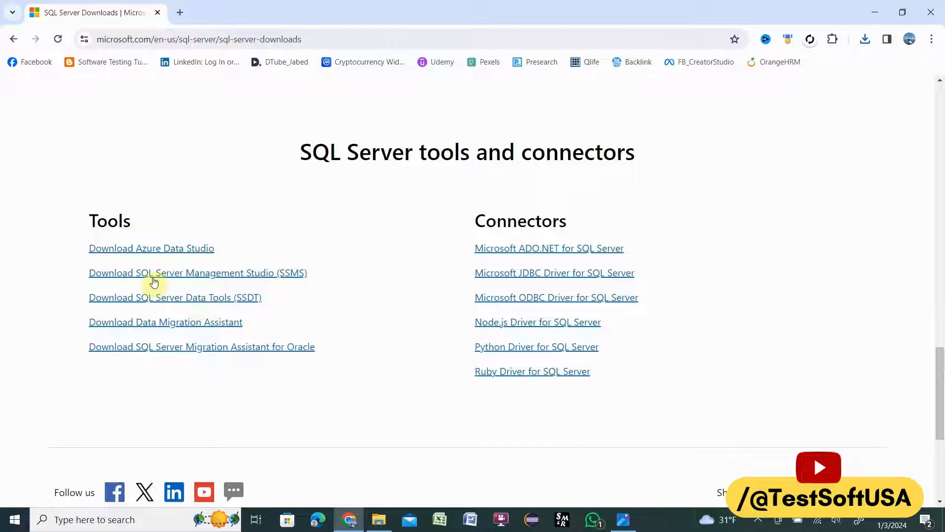
click(197, 278)
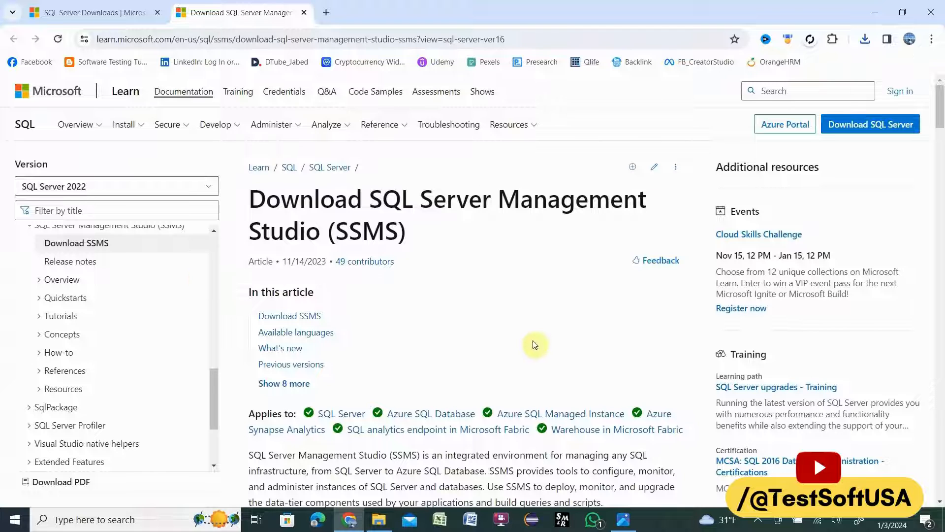
click(289, 316)
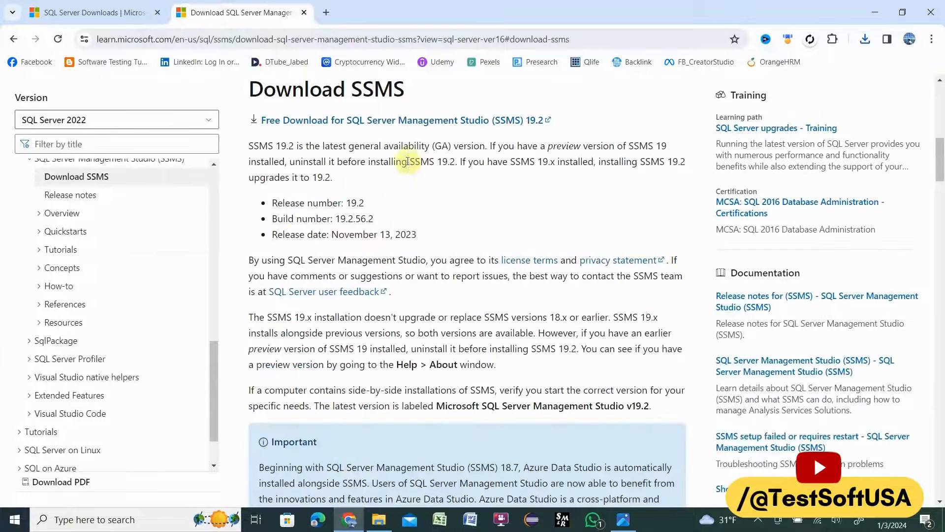
click(311, 121)
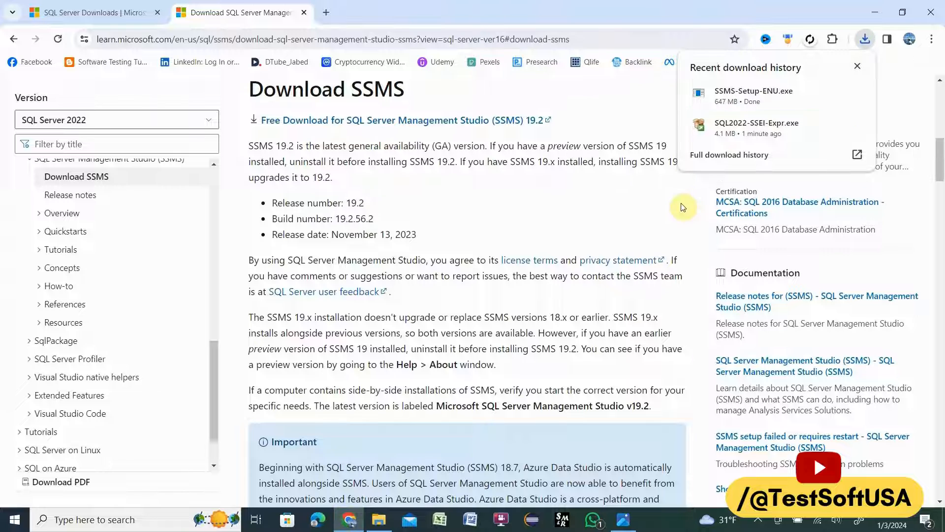
mouse_move(840, 85)
Step: Switch to File Explorer and launch SQL2022-SSEI-Expr.exe from the Downloads folder
click(880, 17)
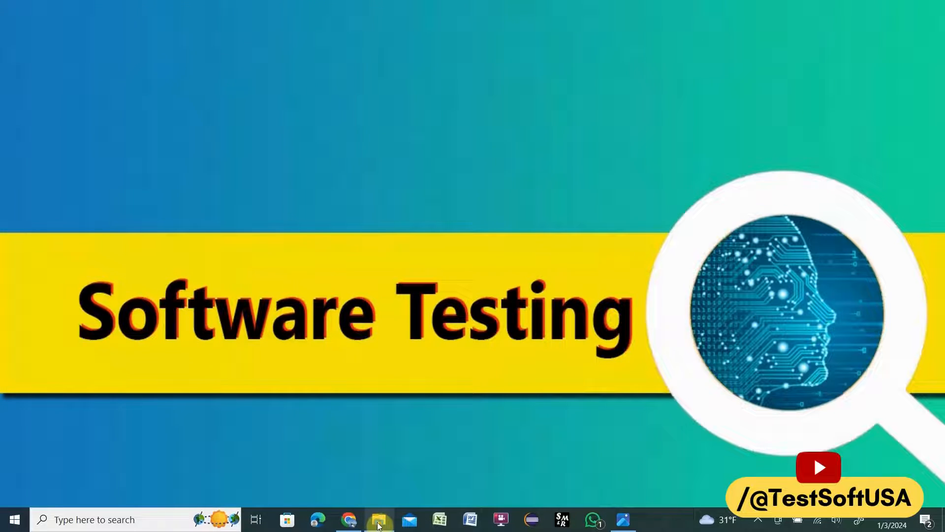
click(379, 522)
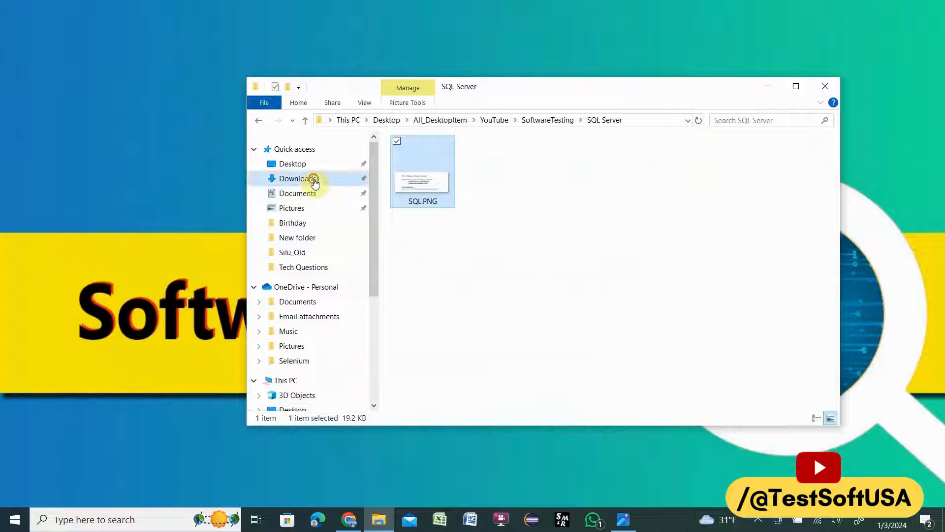
click(314, 180)
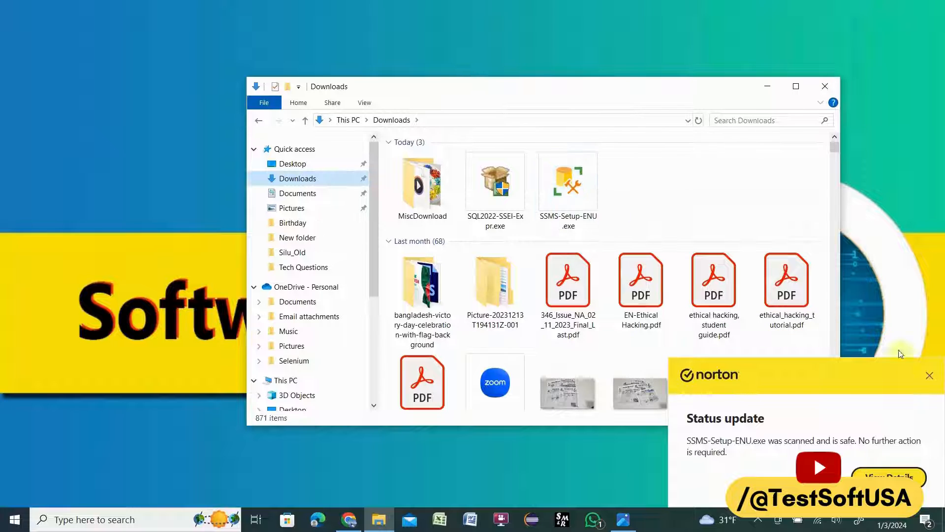
click(930, 375)
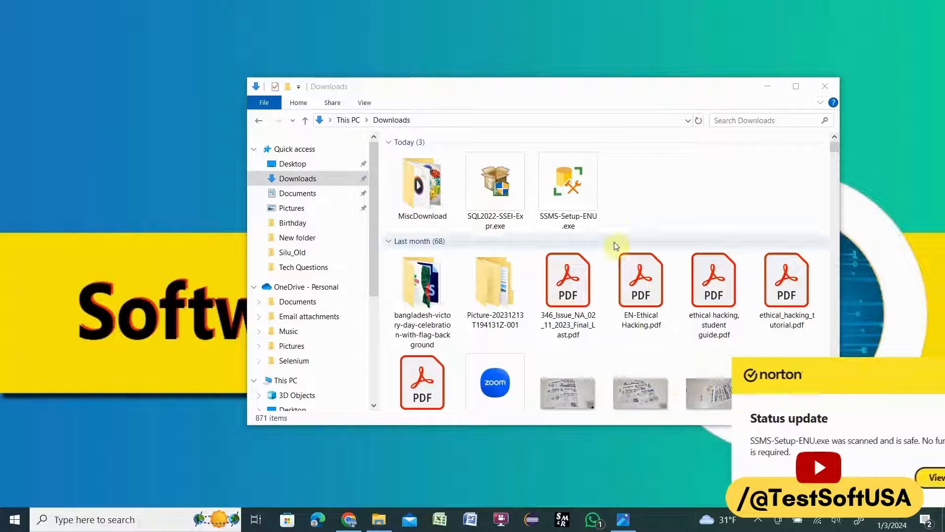
click(496, 189)
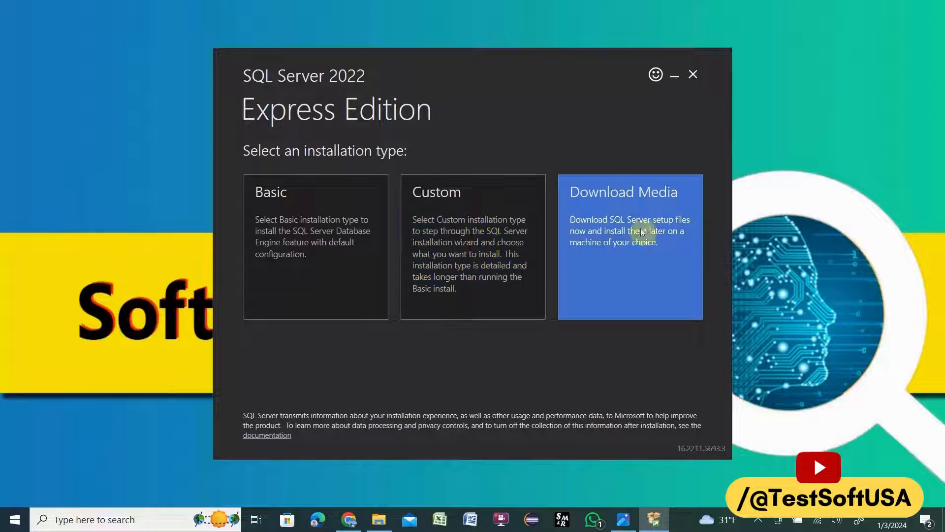
Step: Choose the Basic installation type, accept the license terms and install SQL Server 2022 Express in C:\Program Files\Microsoft SQL Server
click(308, 241)
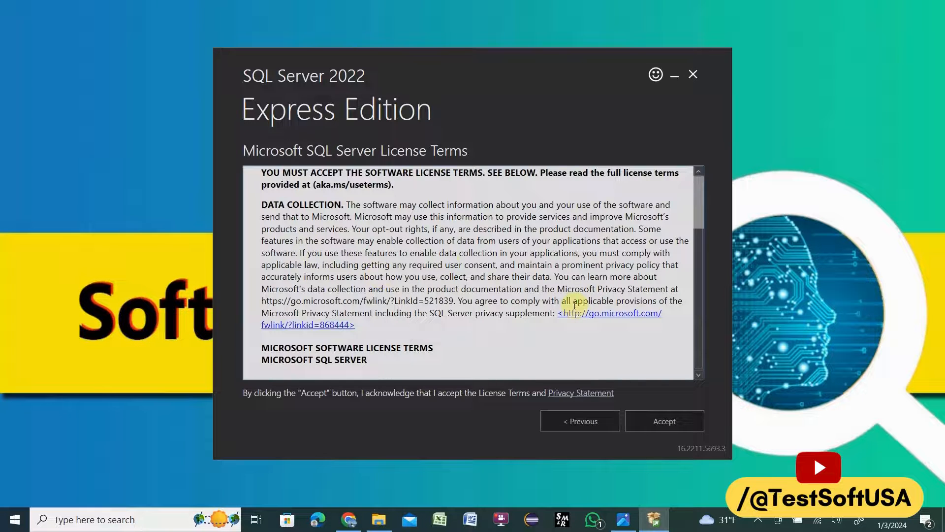
scroll(564, 263, down, 10)
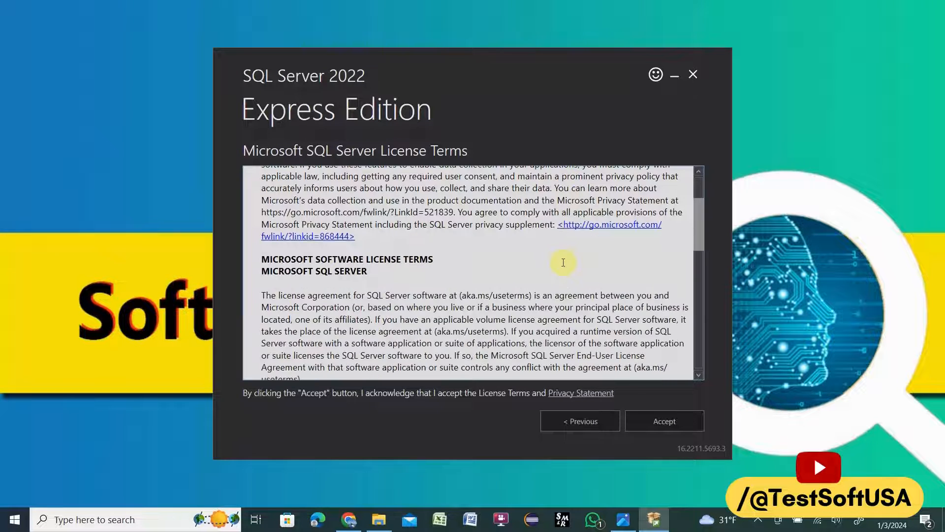
scroll(563, 262, down, 5)
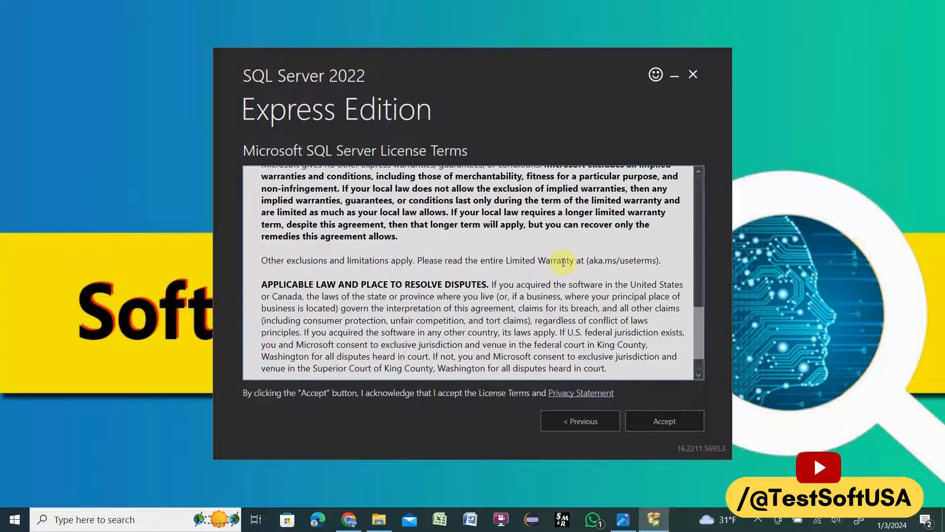
scroll(640, 315, down, 3)
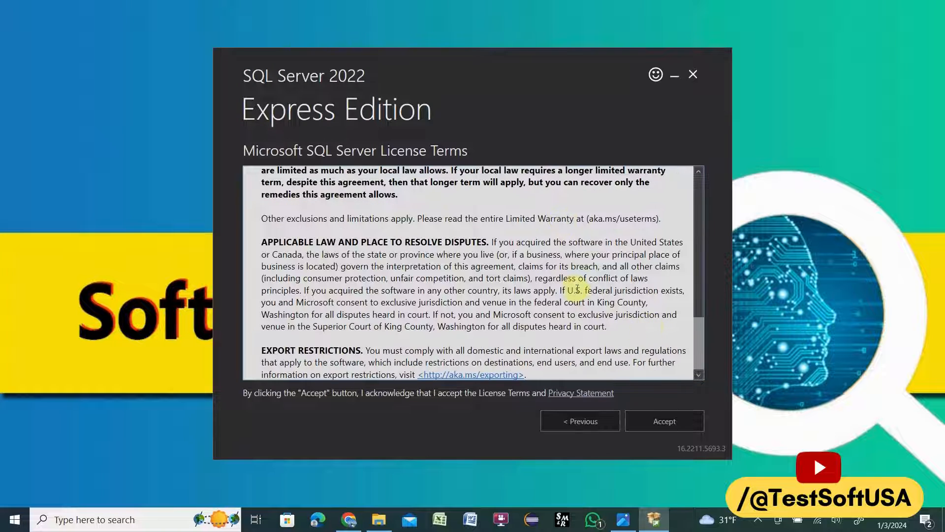
click(673, 425)
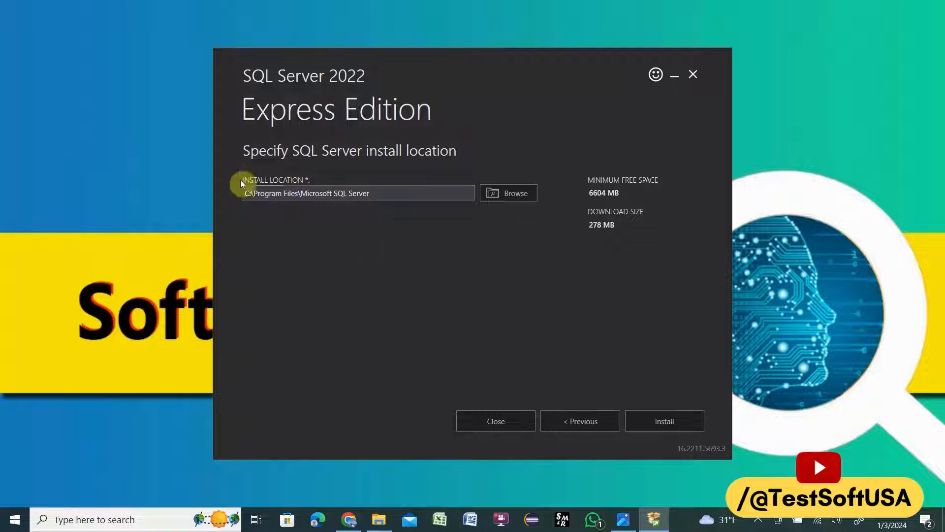
click(667, 424)
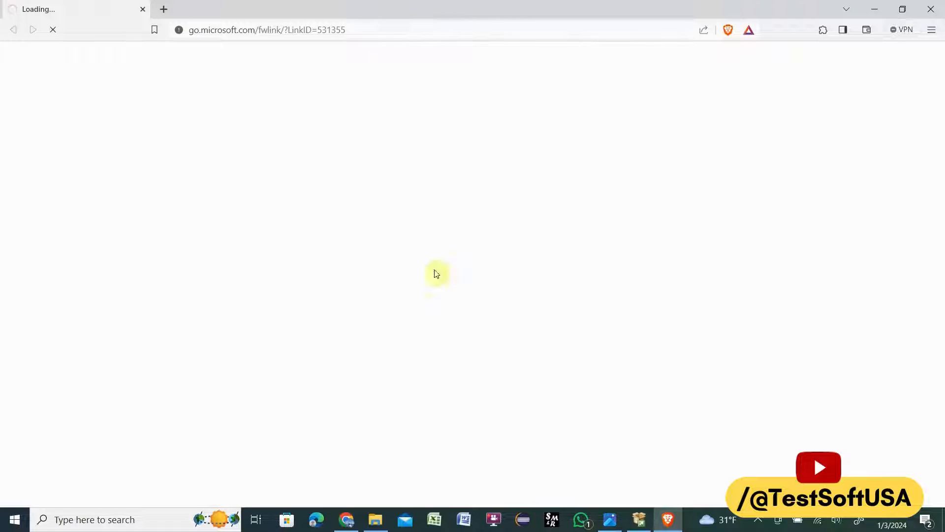
Step: Run SSMS-Setup-ENU.exe from Downloads, install SQL Server Management Studio in the default location, and close the setup when finished
click(874, 8)
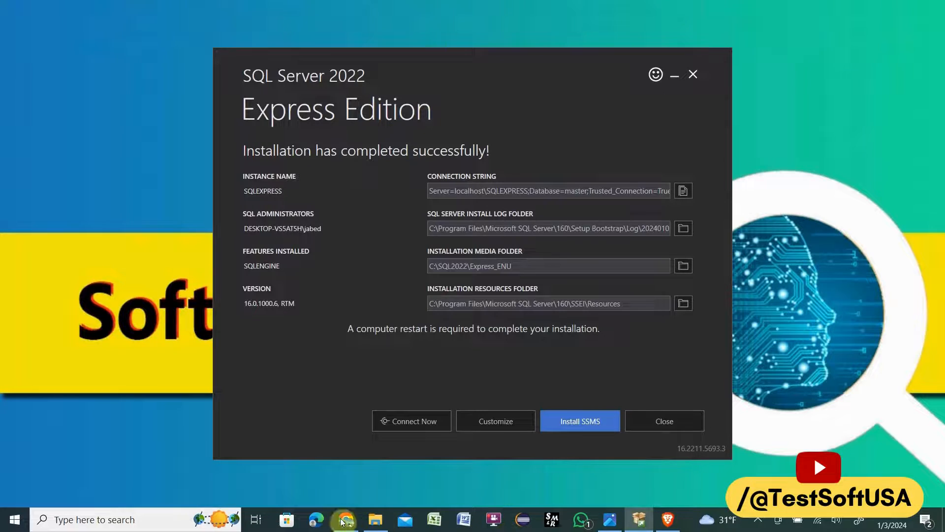
click(377, 526)
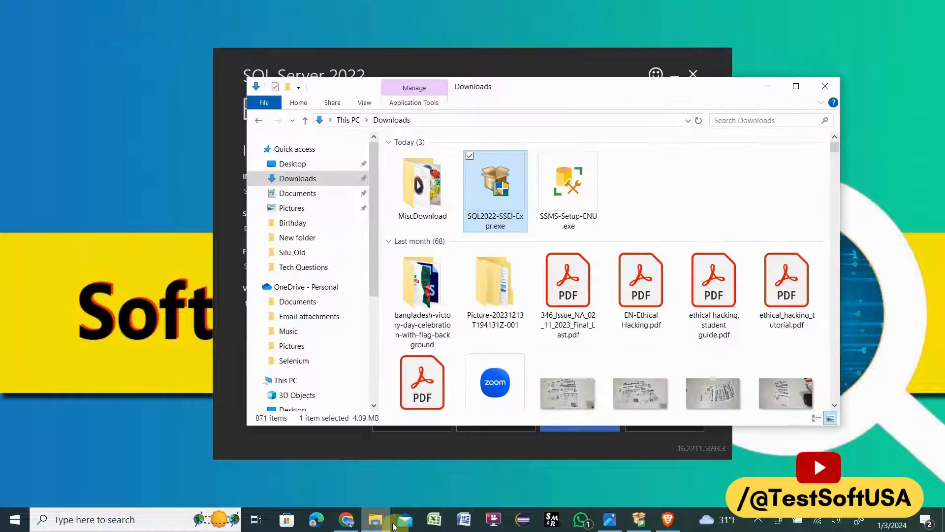
click(570, 191)
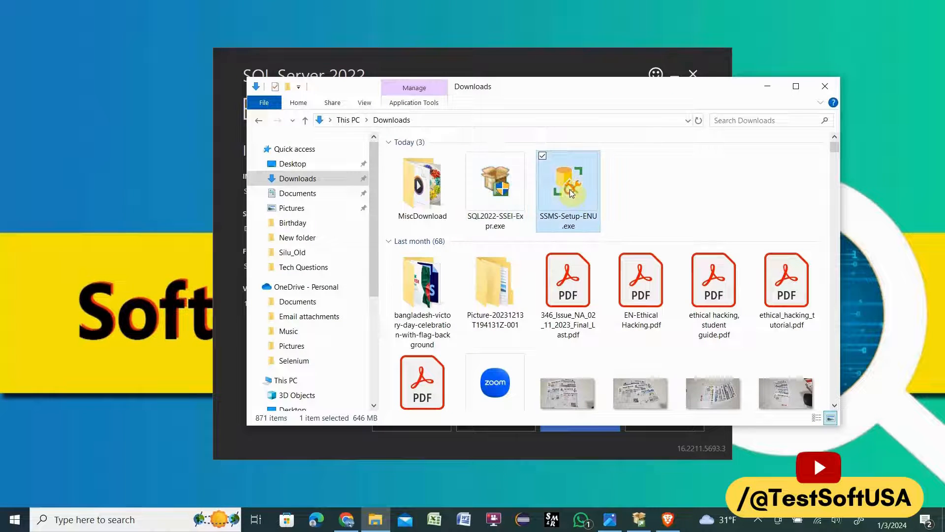
double_click(569, 189)
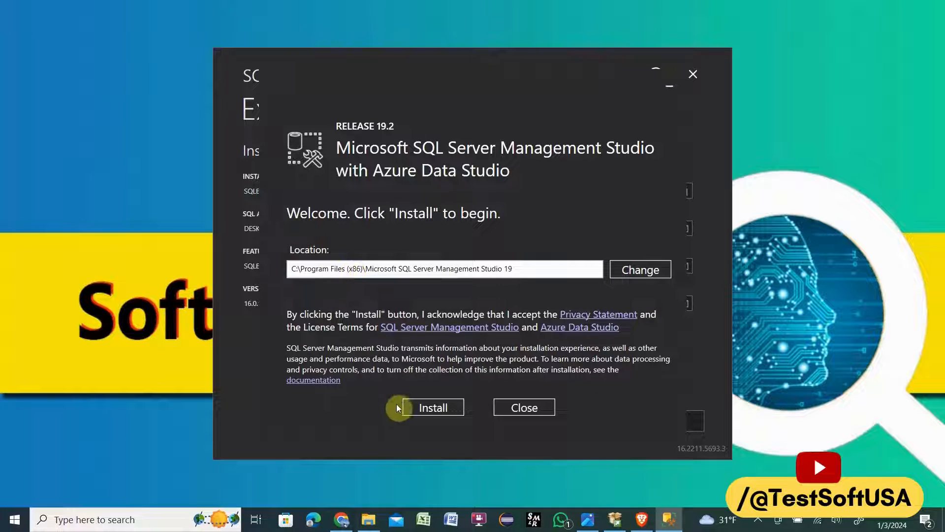
click(422, 410)
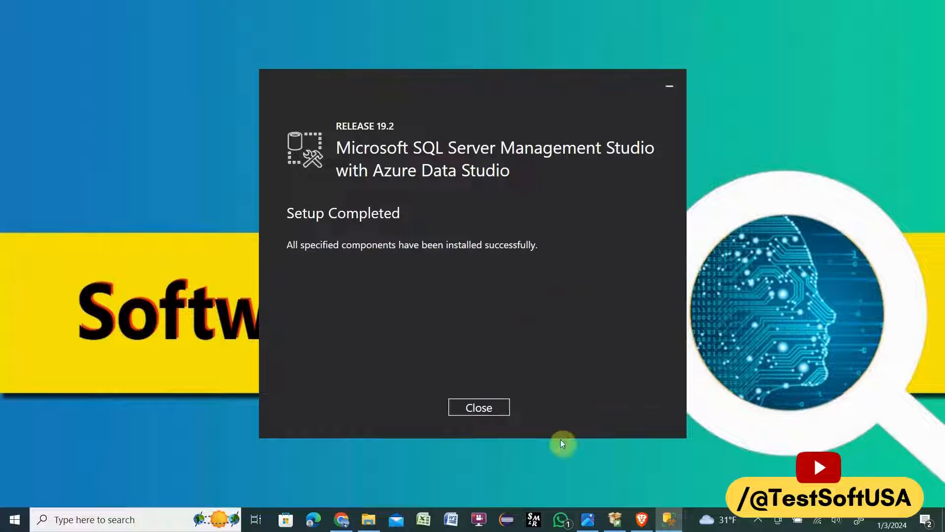
click(488, 412)
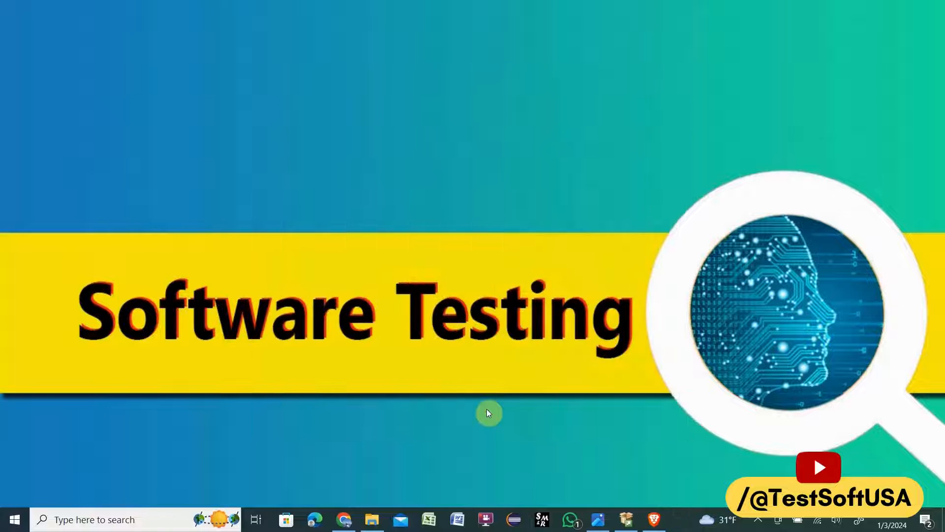
Step: Bring up the SQL Server 2022 Express installer, close it and confirm exiting
click(638, 521)
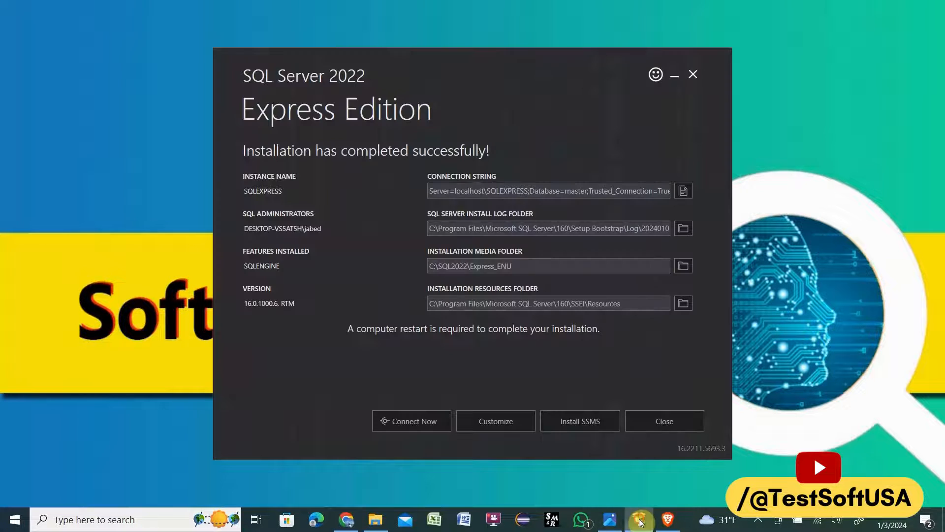
click(661, 421)
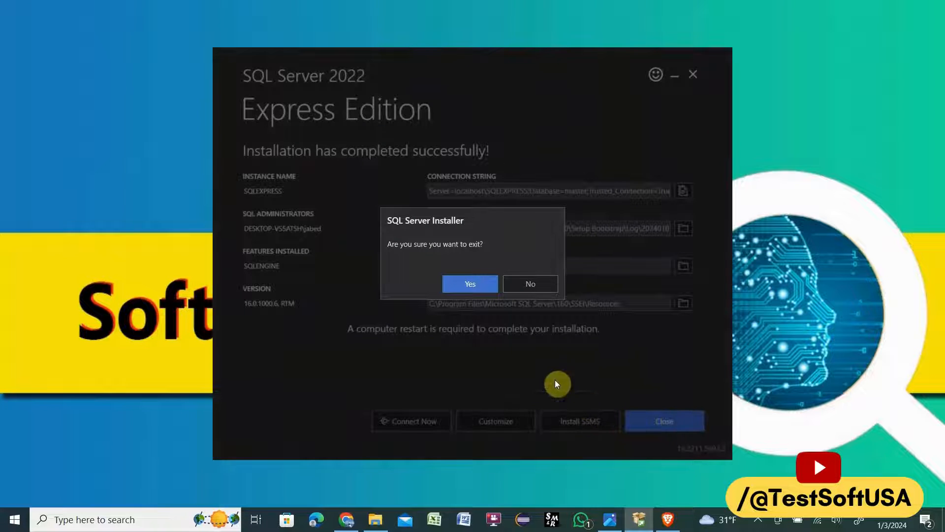
click(466, 290)
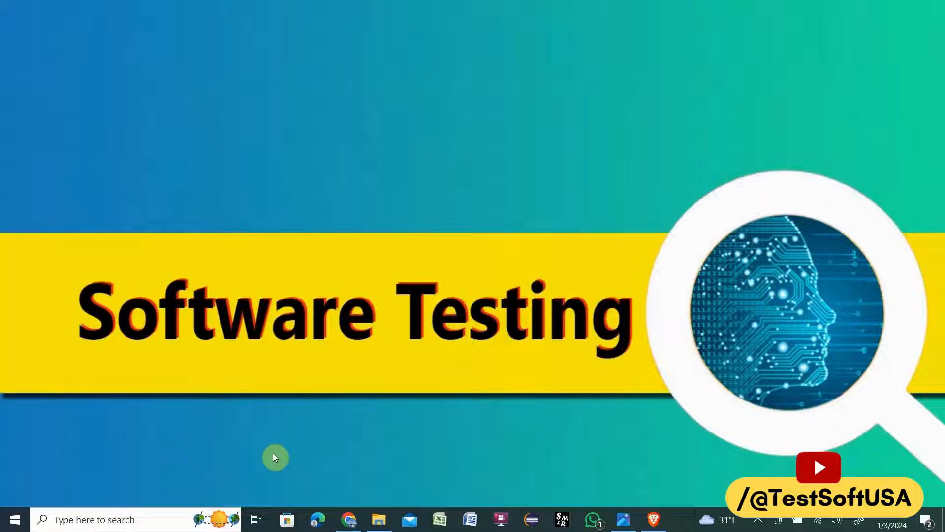
Step: Launch SQL Server Management Studio 19 from the Microsoft SQL Server Tools 19 program folder
click(13, 523)
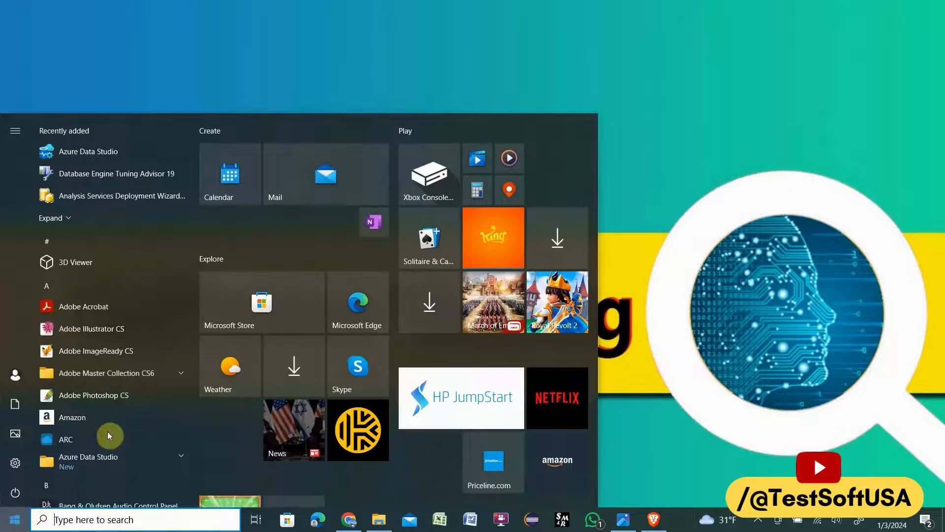
scroll(119, 426, down, 3)
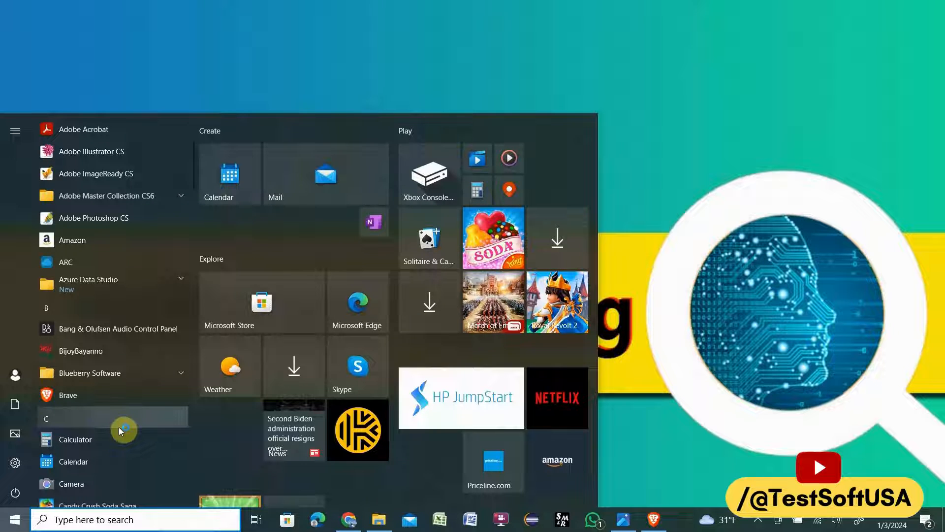
scroll(128, 416, down, 10)
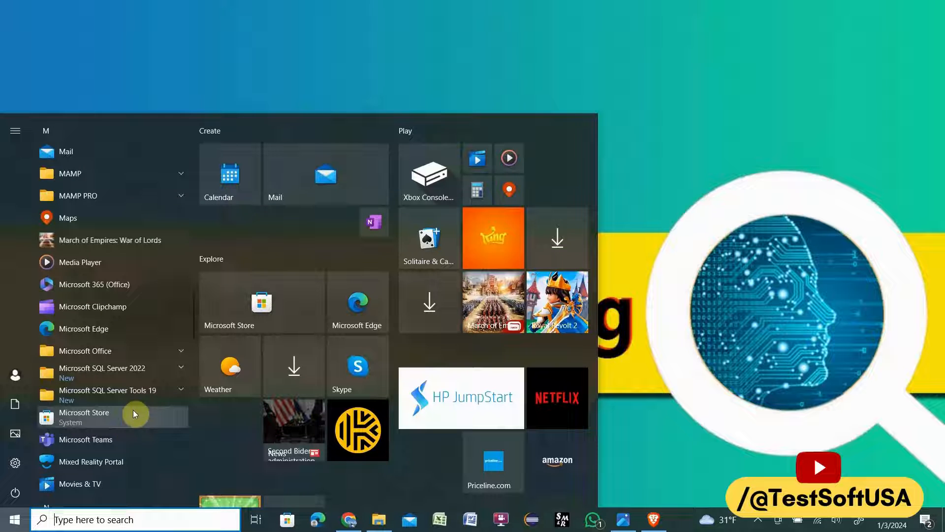
click(180, 387)
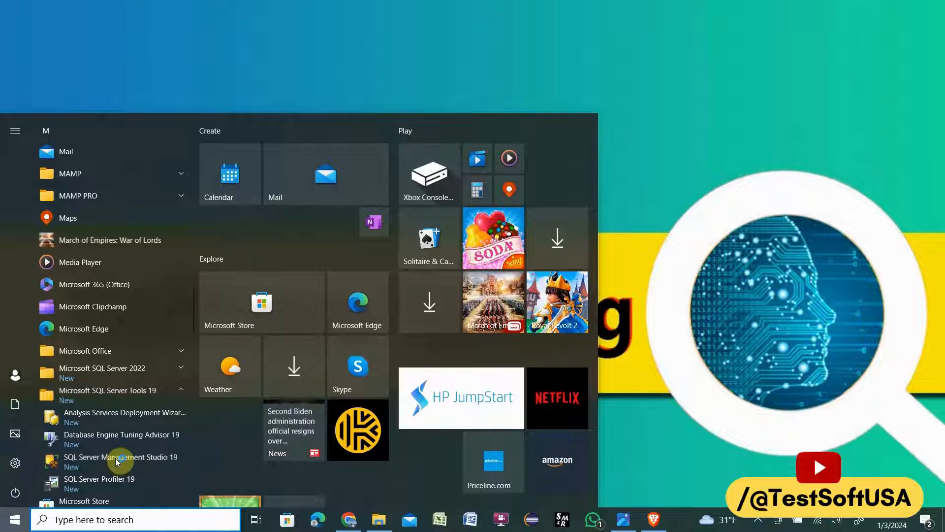
click(116, 461)
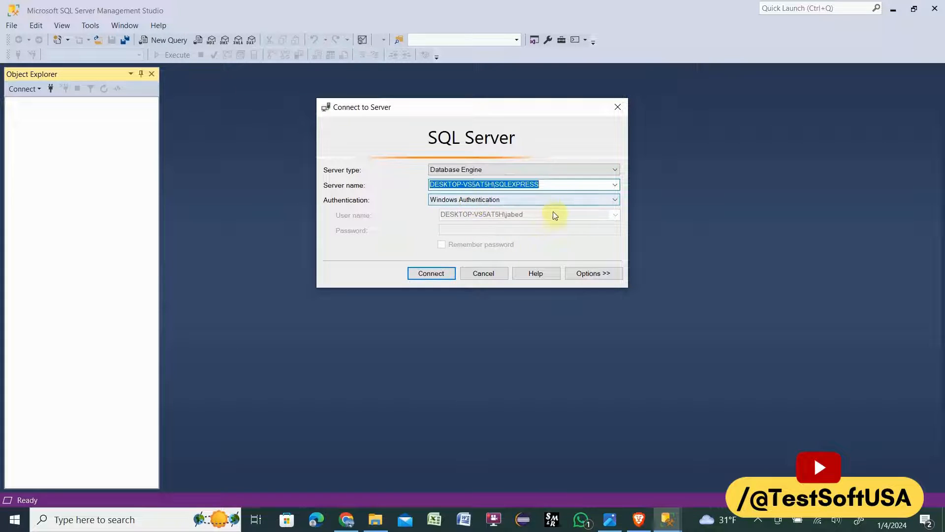
Step: Connect to the SQLEXPRESS Database Engine instance with Windows Authentication and expand its Databases folder
click(429, 274)
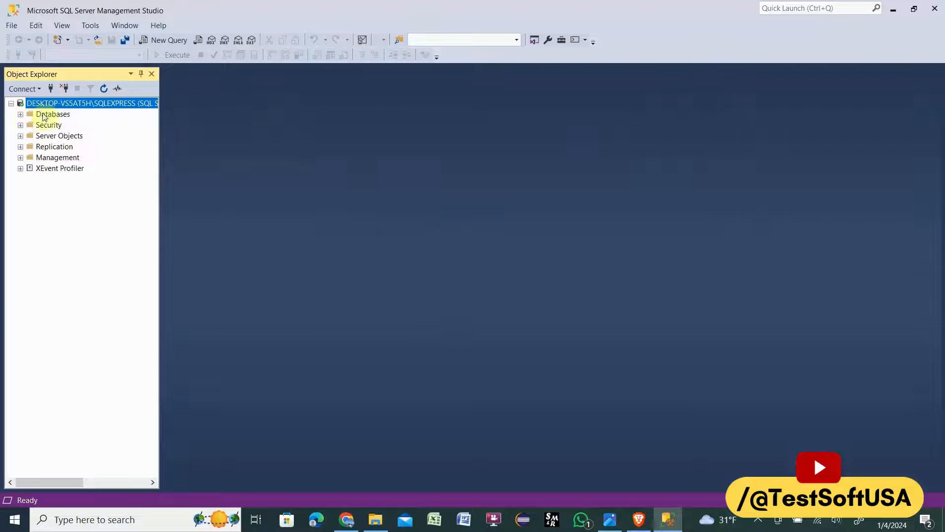
click(20, 115)
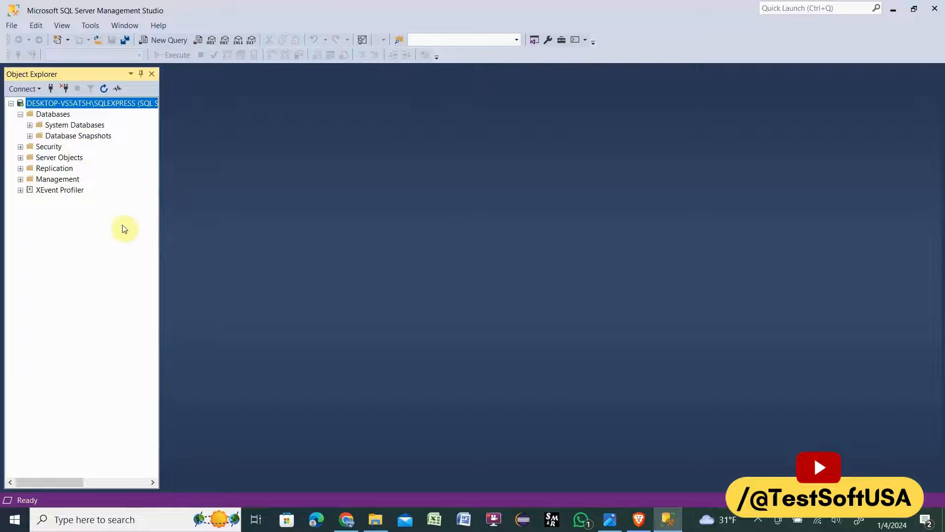
Step: Open a new query, write "create database Personal", execute it and check the output messages
click(162, 40)
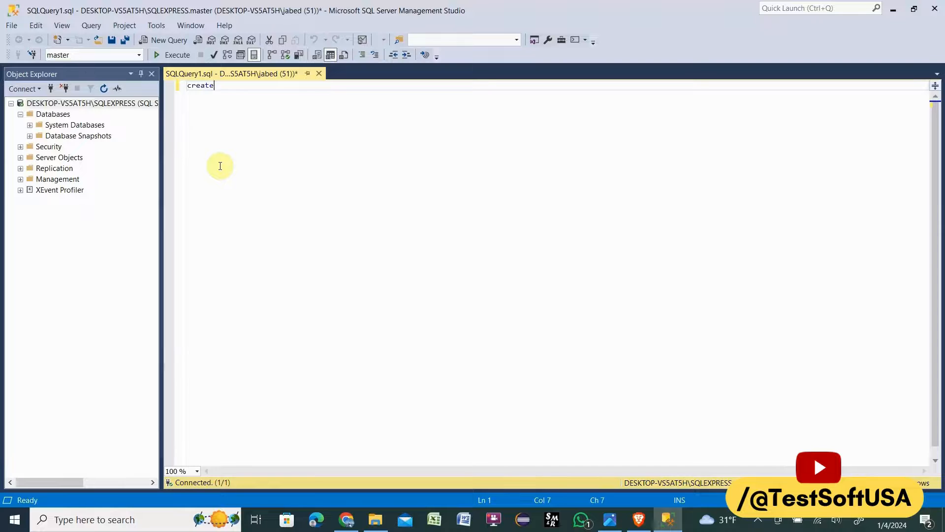
text(database Personal)
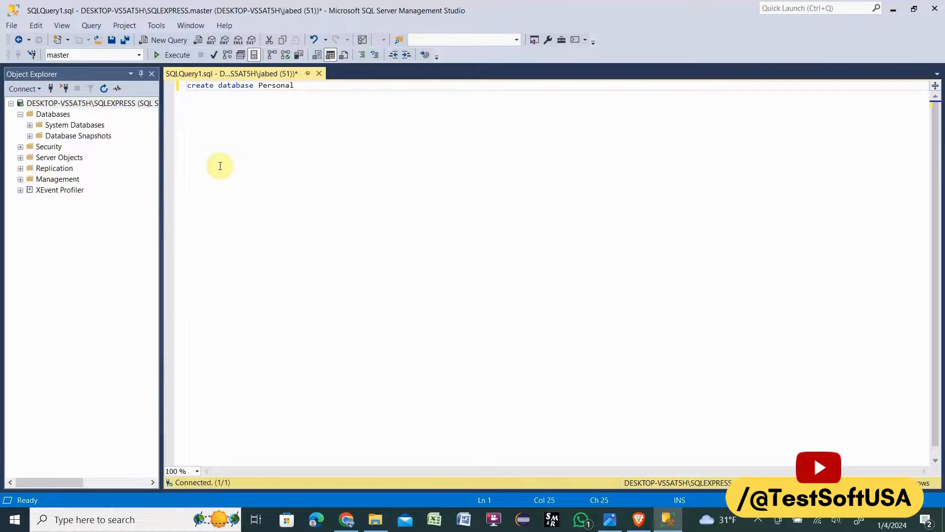
click(175, 55)
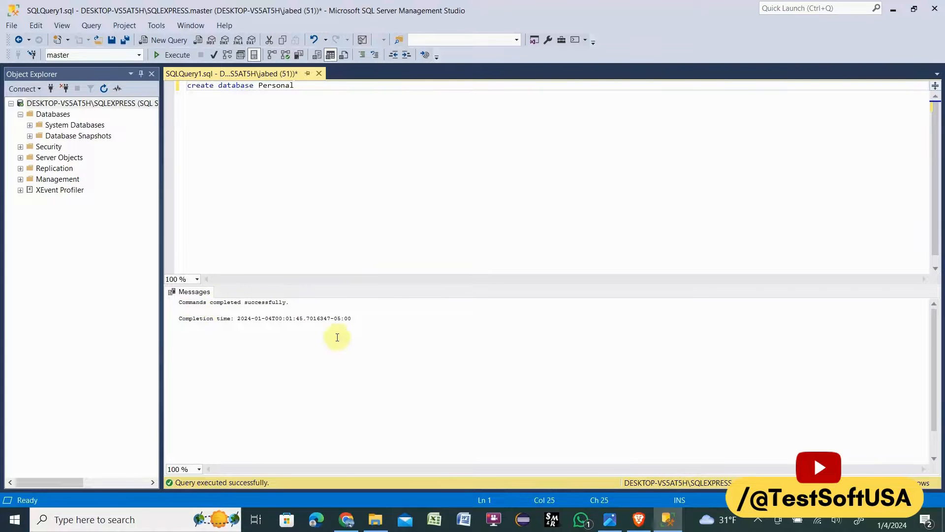
drag(362, 324, 172, 304)
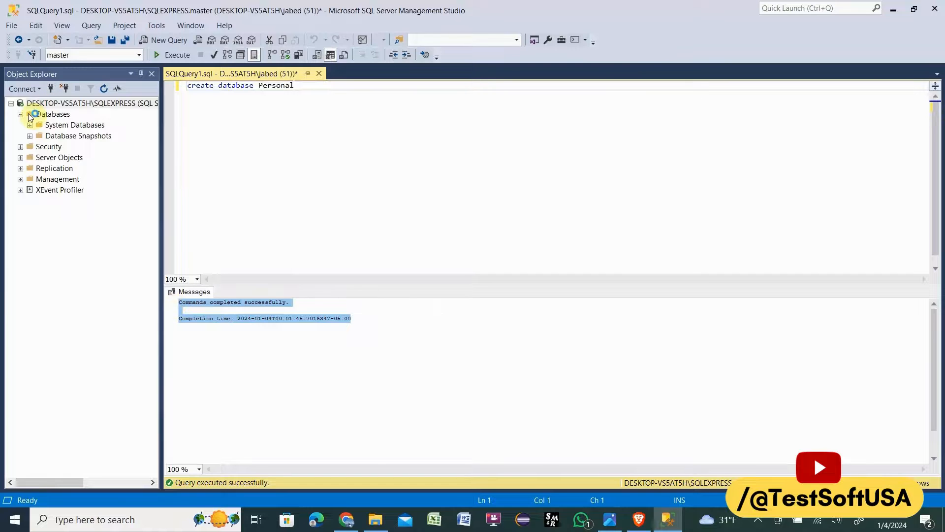
Step: Refresh the Databases folder, examine the Personal database's contents including its Tables folder, and collapse the database
click(53, 115)
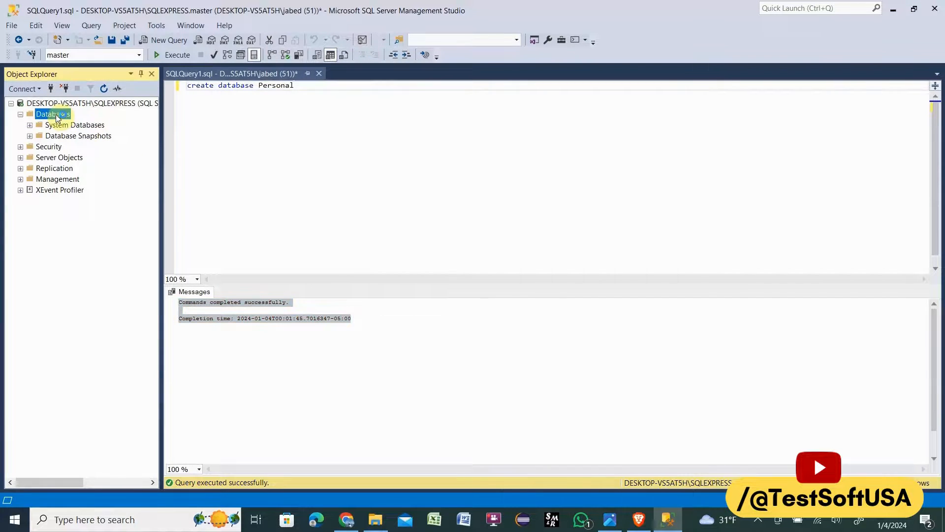
click(103, 89)
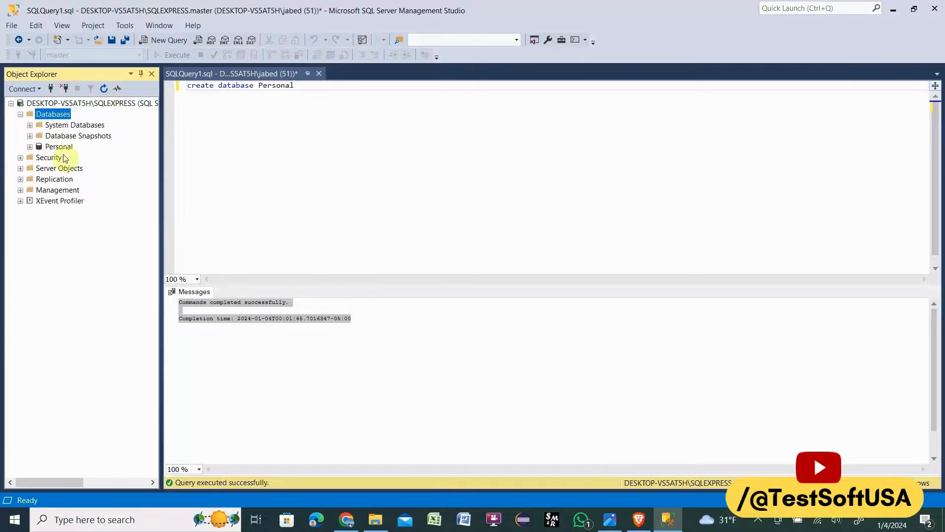
click(30, 146)
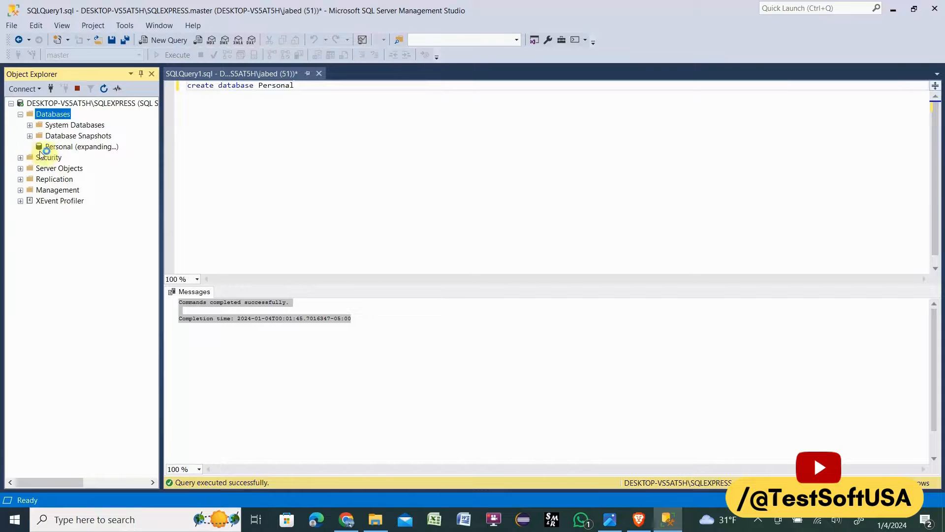
click(57, 147)
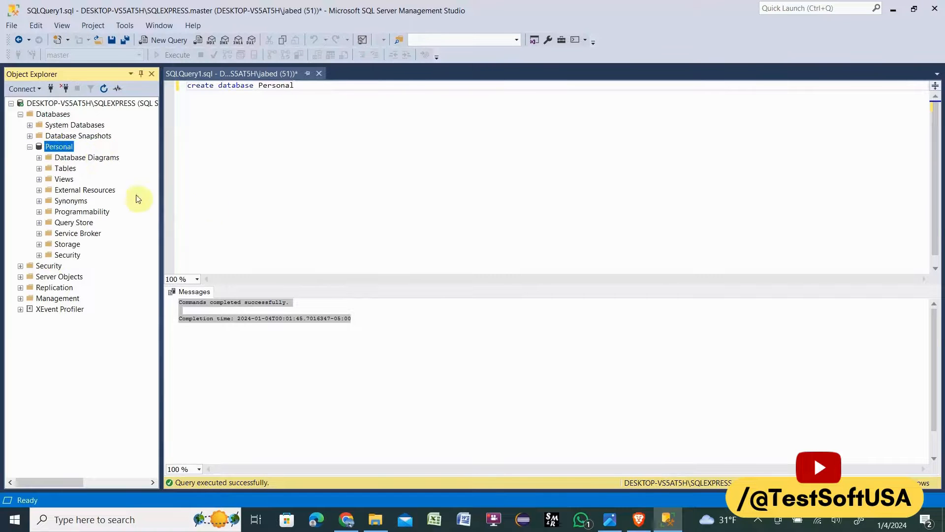
click(39, 169)
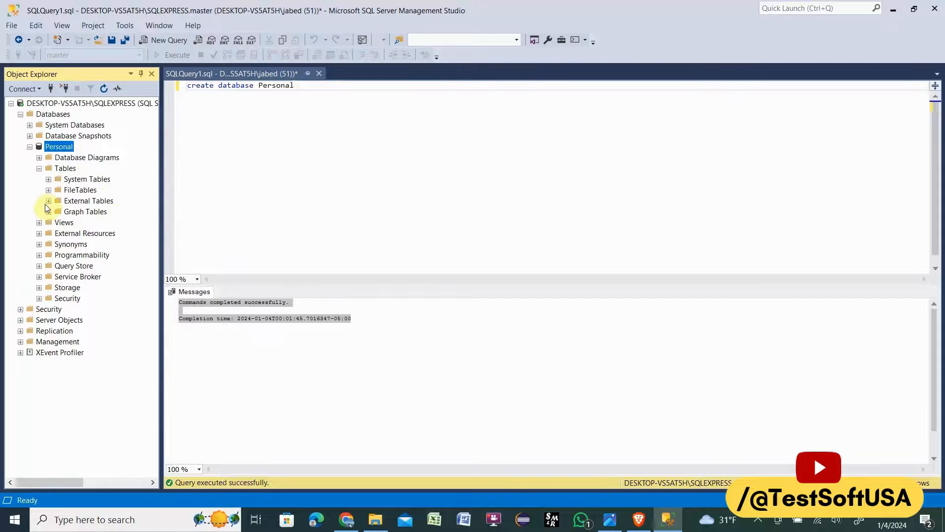
click(30, 146)
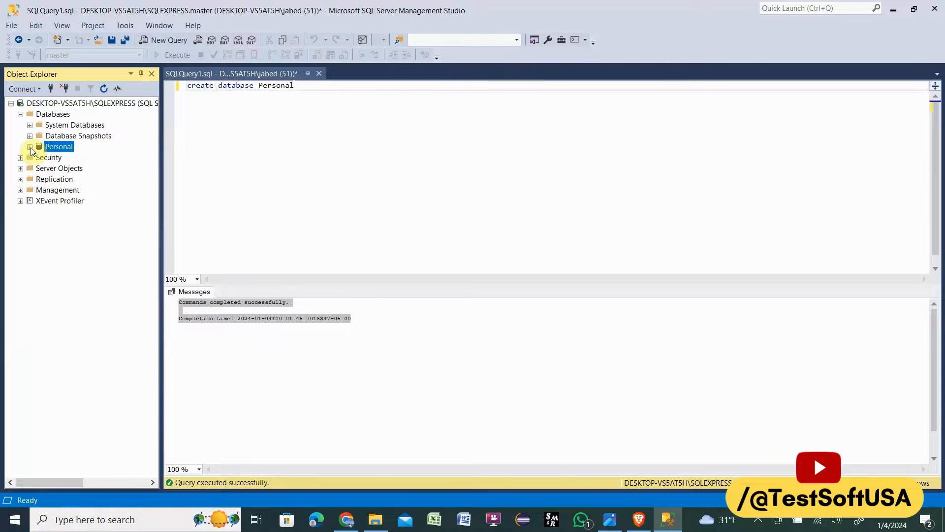